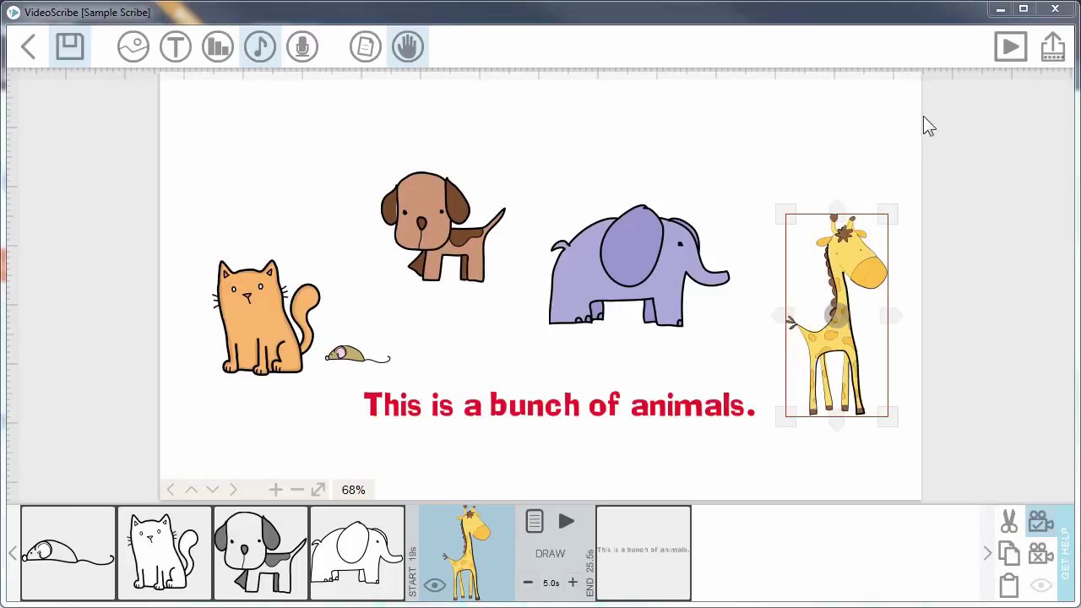
# Step: Preview the whole scribe, then stop it and select the giraffe element
pyautogui.click(1007, 59)
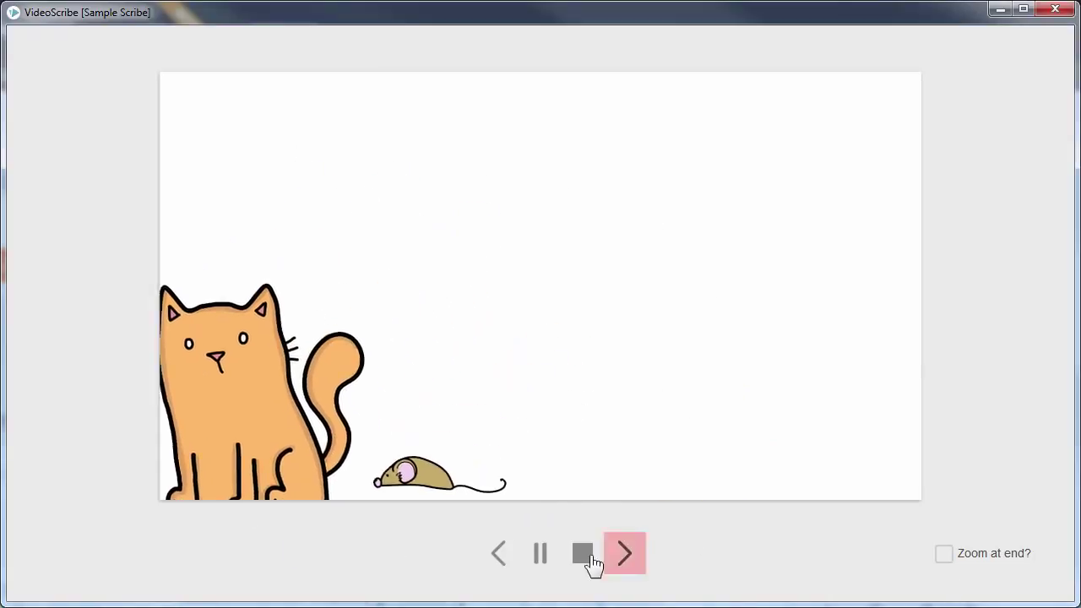
pyautogui.click(583, 556)
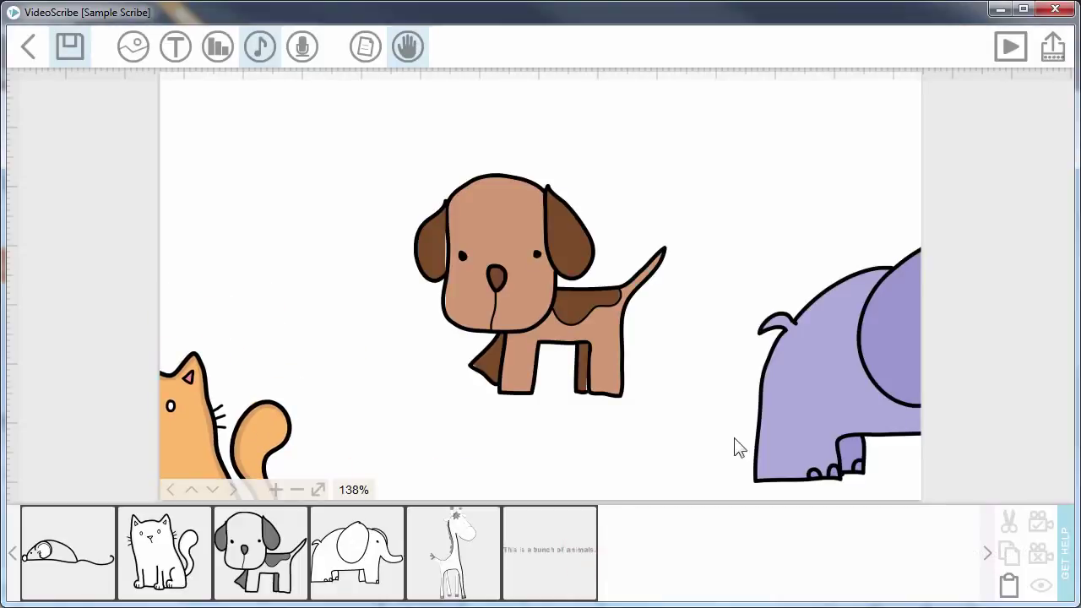
pyautogui.click(469, 554)
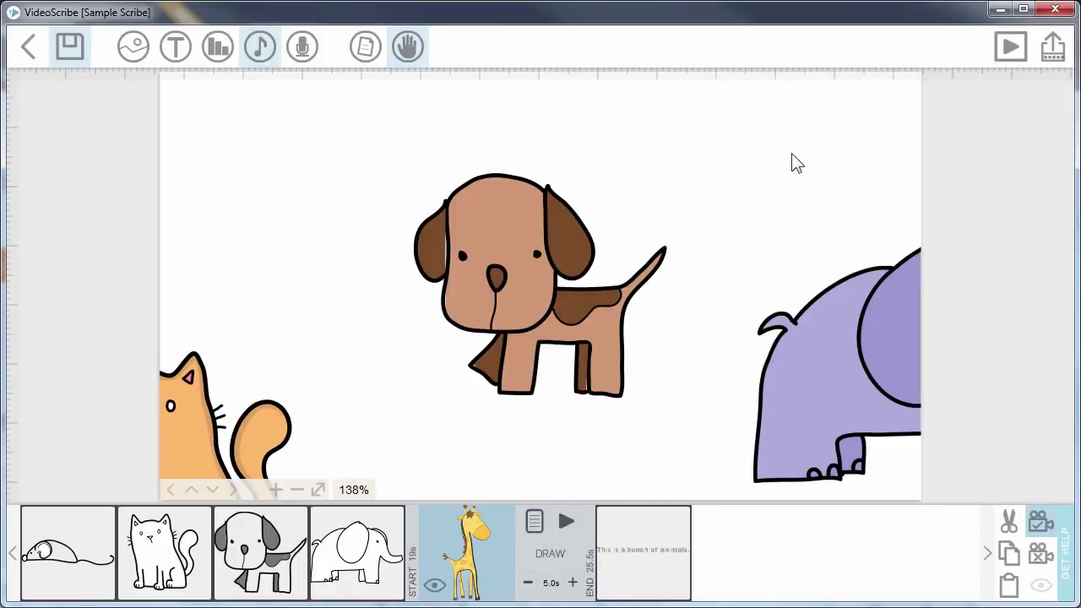
pyautogui.press('Delete')
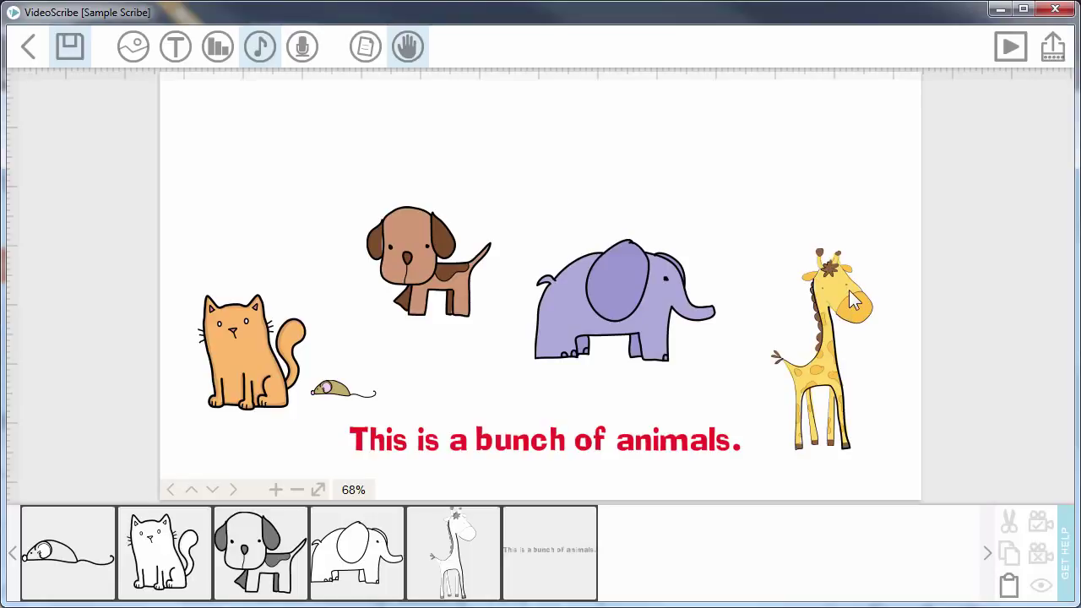
# Step: In the giraffe's Image Properties, set animate time to 2.0s and transition to 2.0s (4.5s total)
pyautogui.click(853, 300)
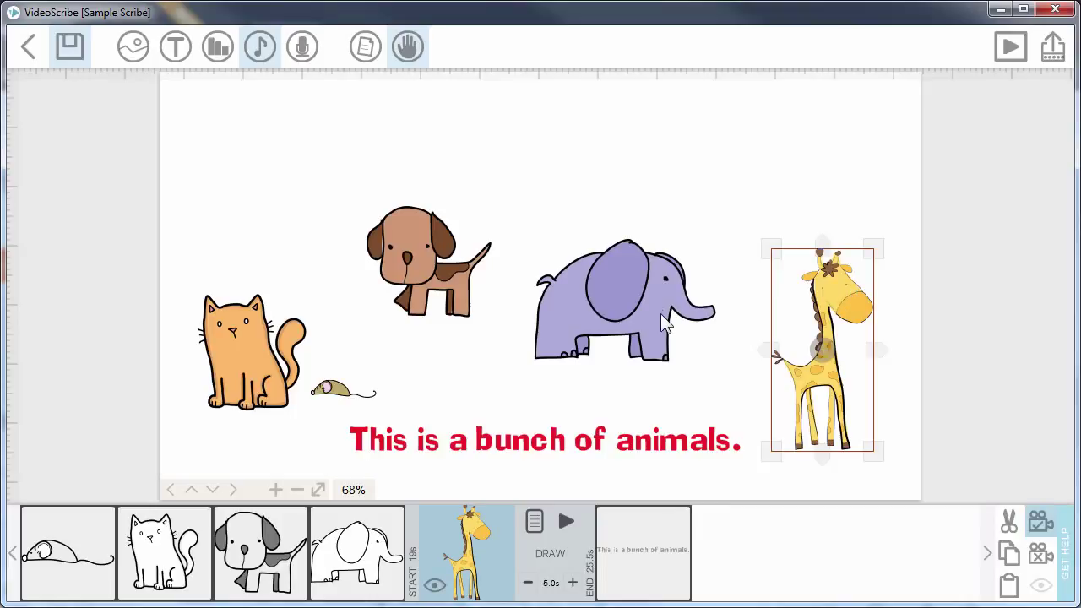
pyautogui.click(534, 524)
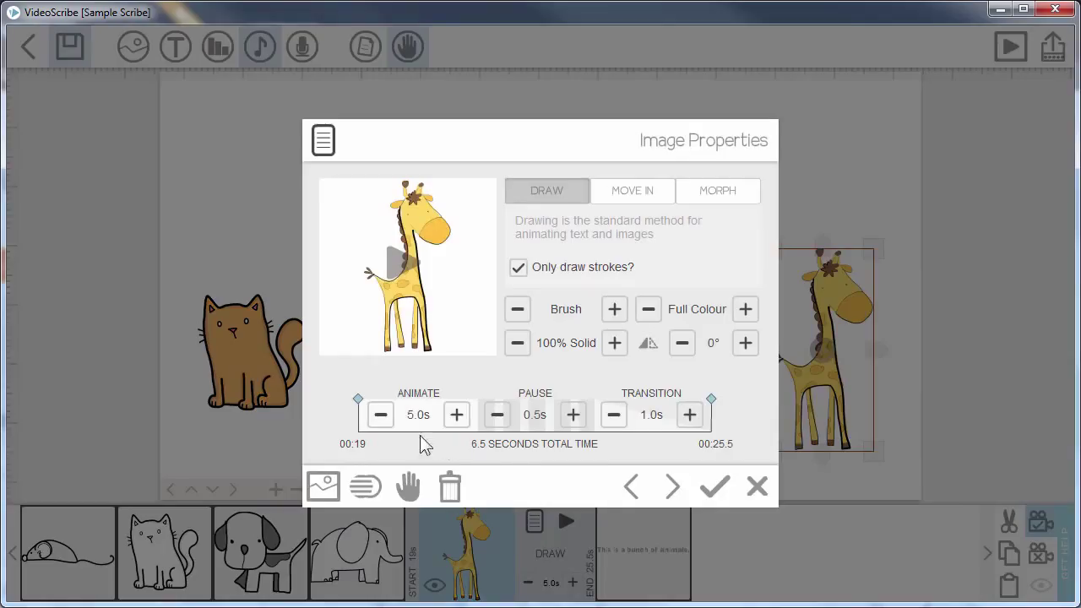
pyautogui.click(380, 415)
pyautogui.click(380, 416)
pyautogui.click(380, 416)
pyautogui.click(380, 415)
pyautogui.click(380, 415)
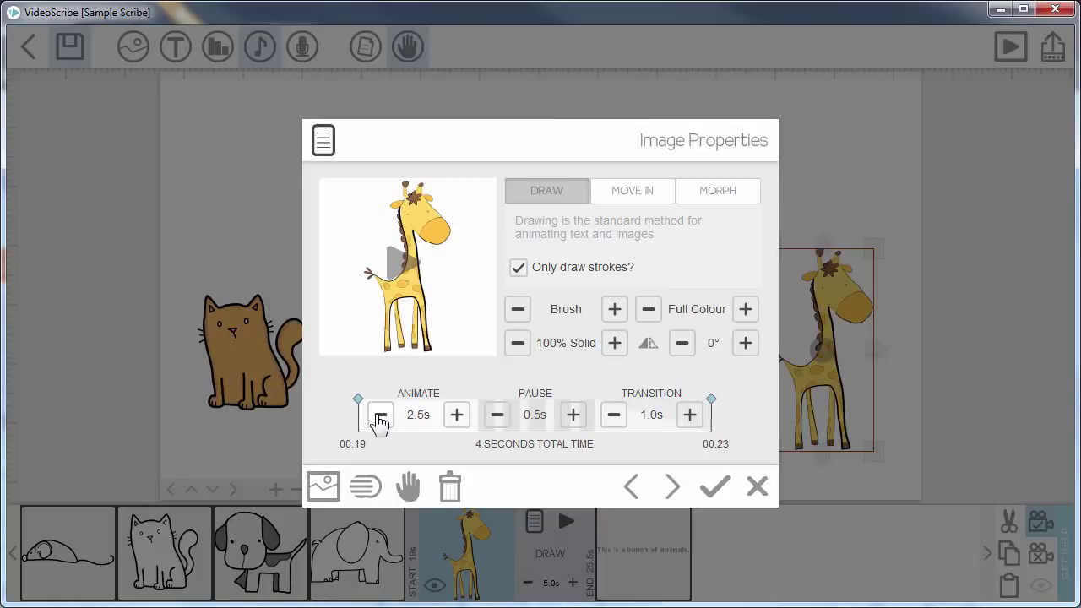
pyautogui.click(380, 416)
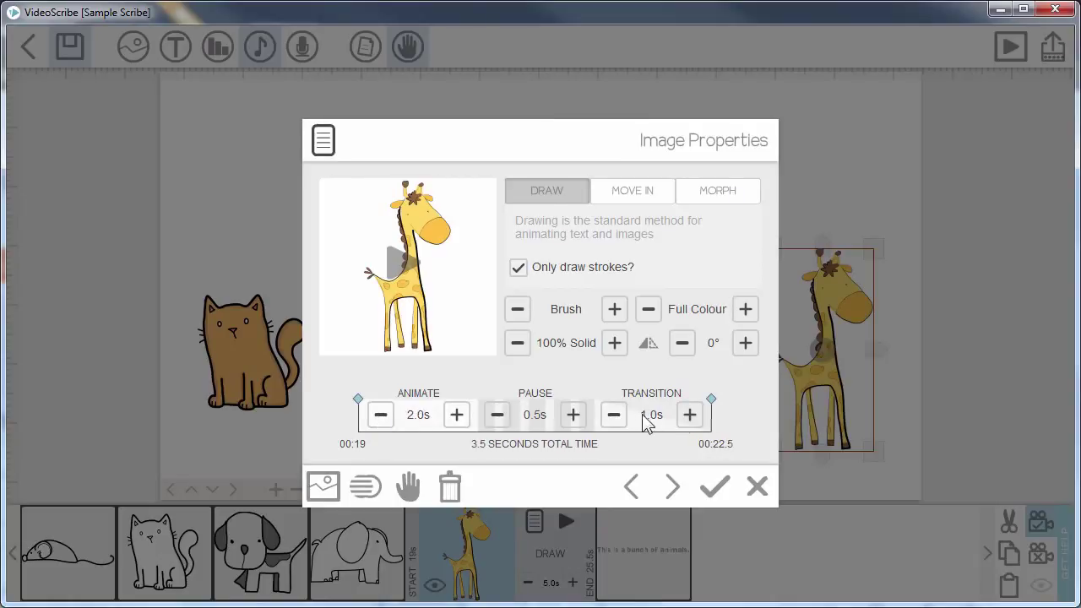
pyautogui.click(689, 415)
pyautogui.click(690, 416)
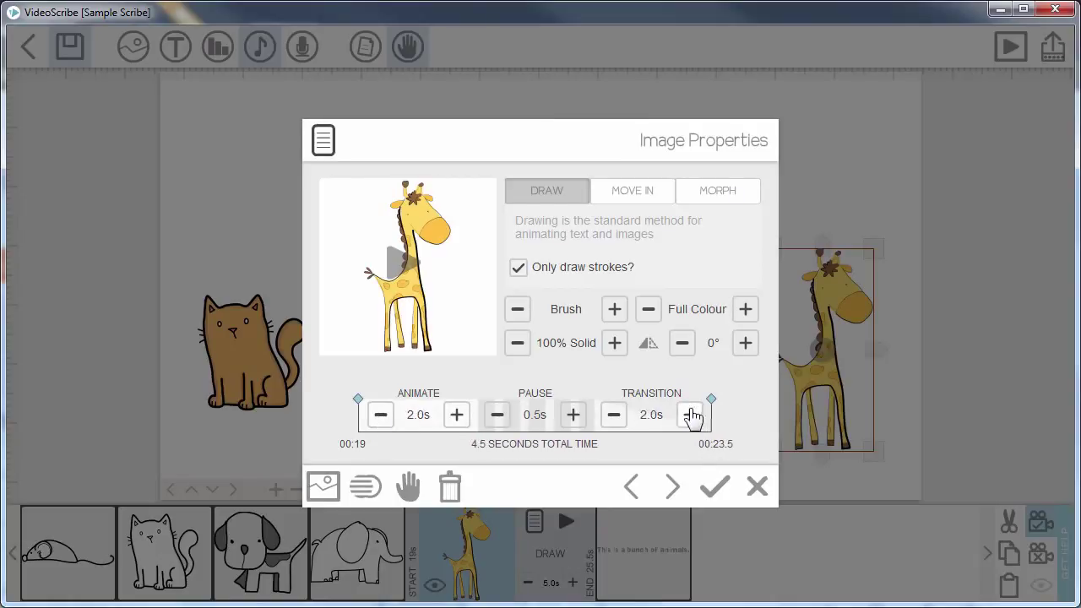
pyautogui.click(747, 345)
pyautogui.click(747, 344)
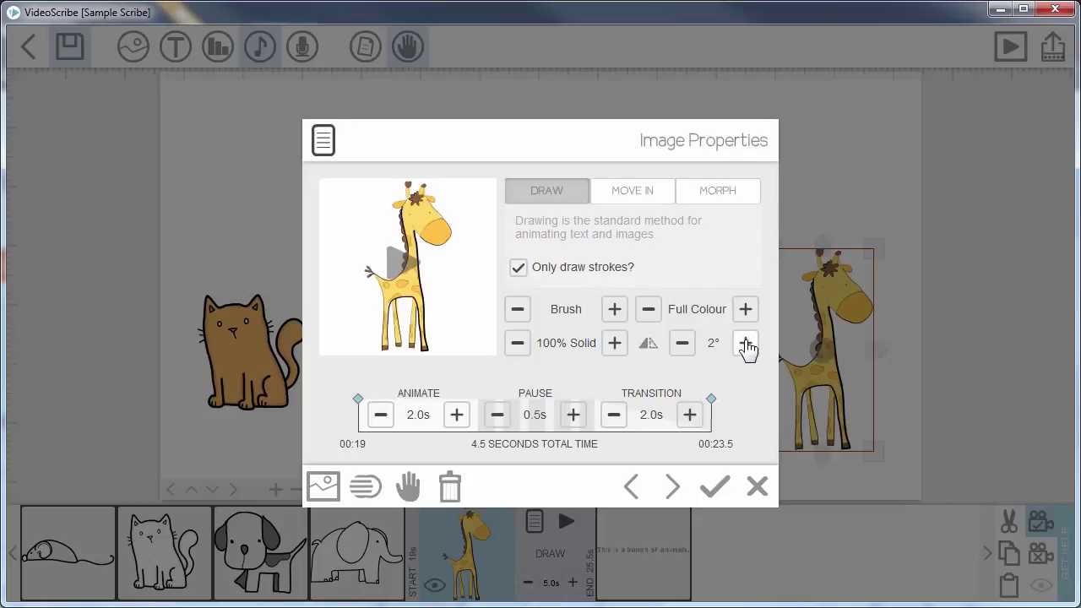
pyautogui.click(747, 344)
pyautogui.click(747, 344)
pyautogui.click(747, 344)
pyautogui.click(747, 344)
pyautogui.click(747, 344)
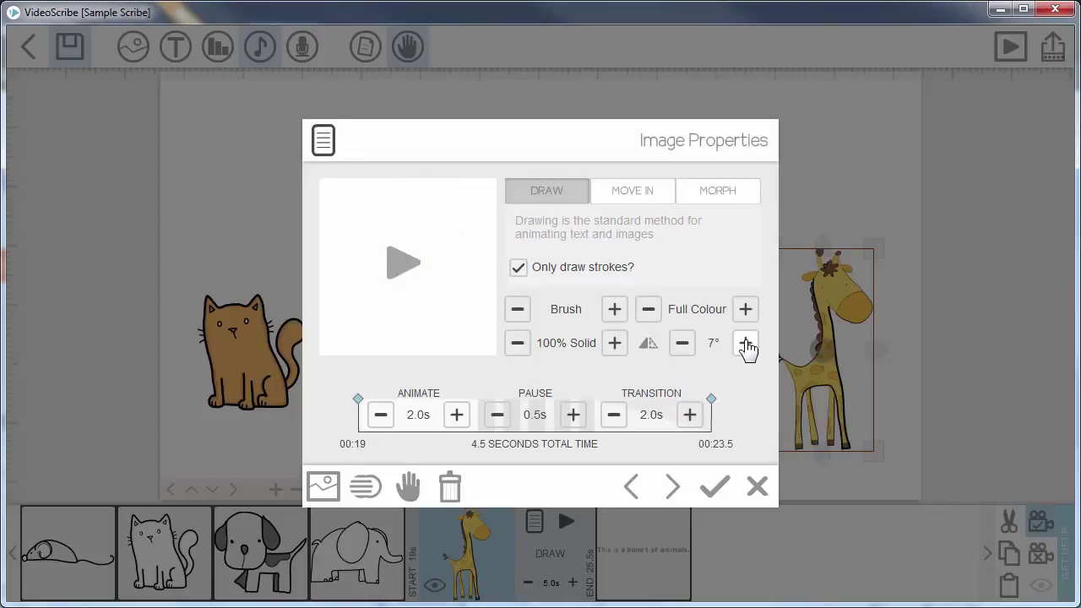
pyautogui.click(746, 345)
pyautogui.click(746, 345)
pyautogui.click(746, 345)
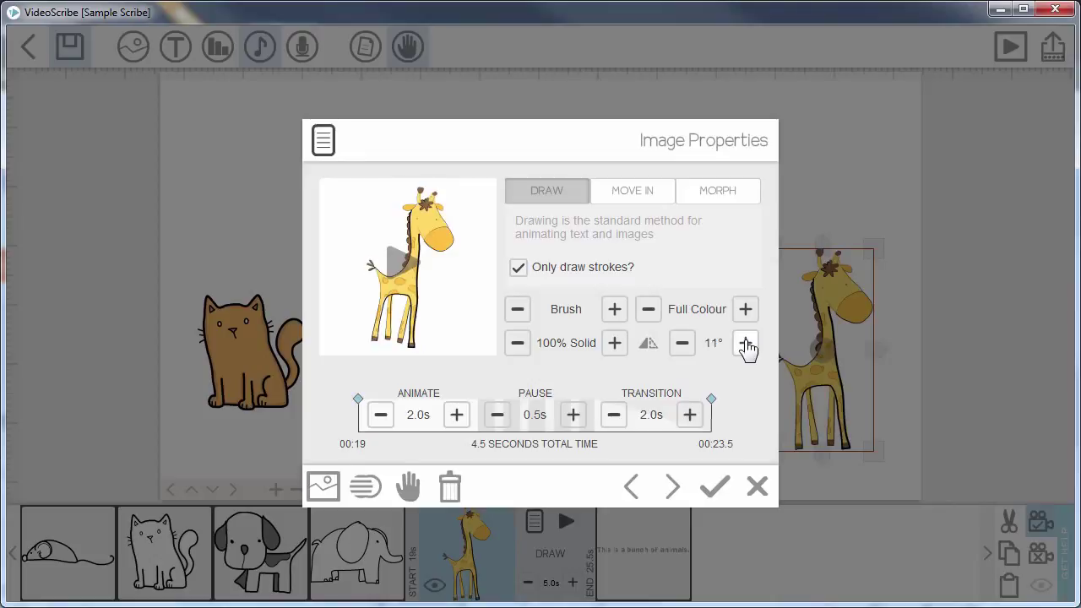
pyautogui.click(718, 344)
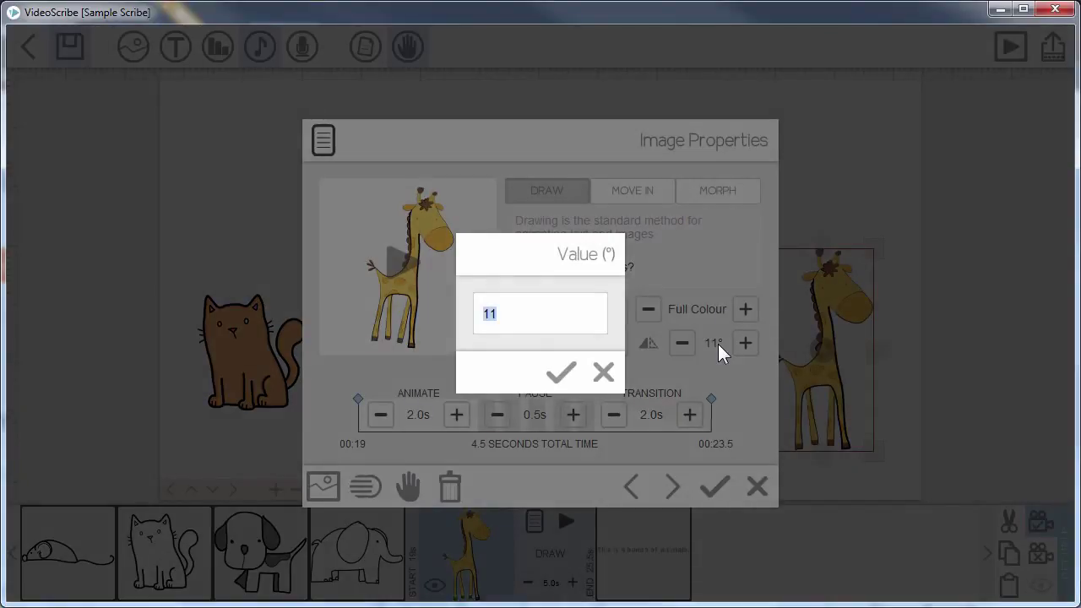
pyautogui.write('-20')
pyautogui.press('Return')
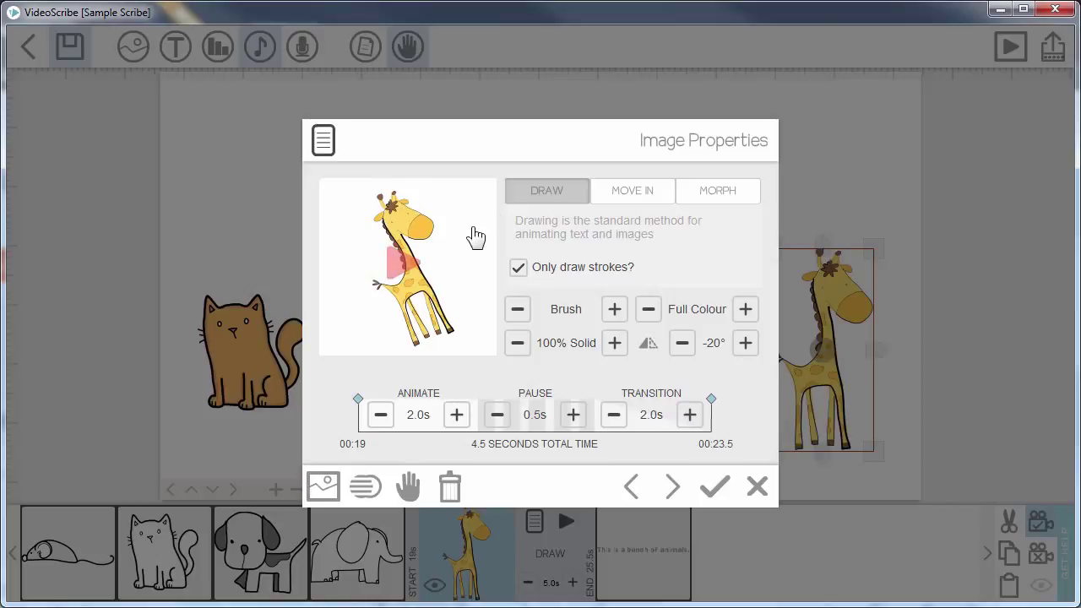
pyautogui.click(714, 343)
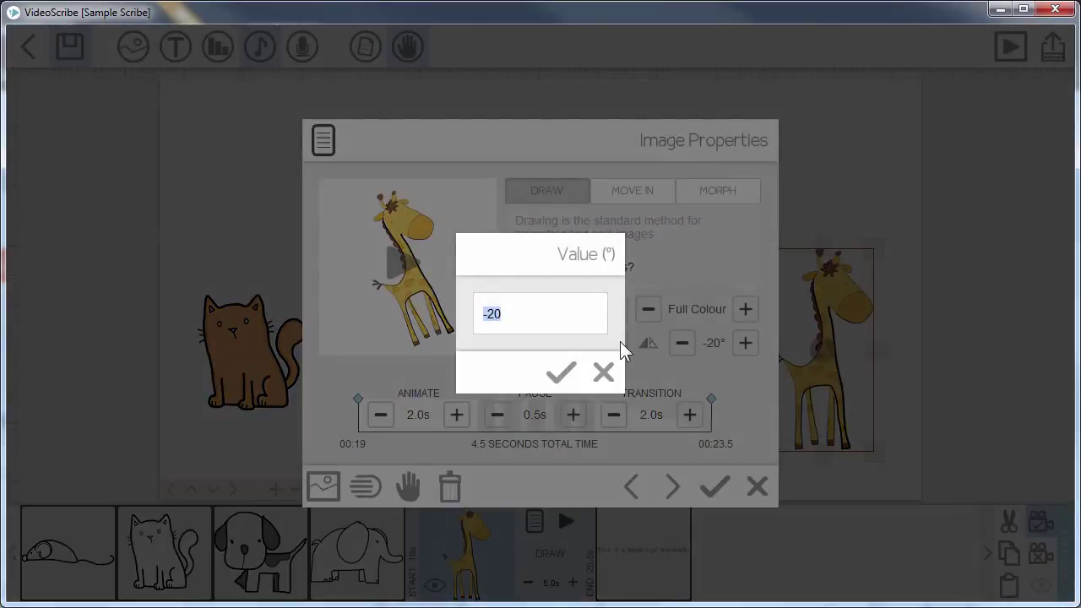
pyautogui.write('0')
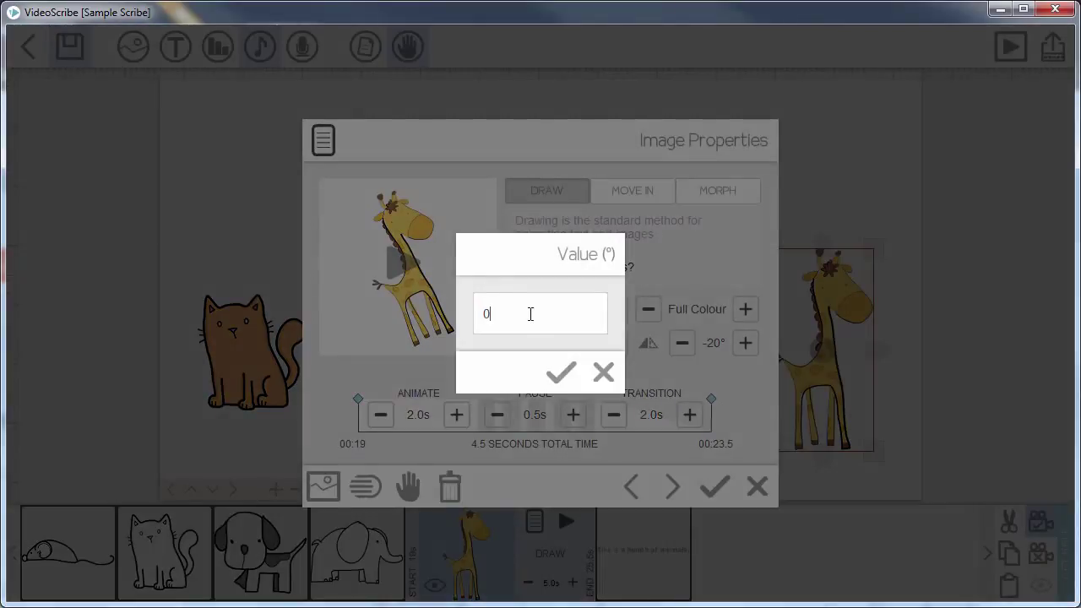
pyautogui.click(557, 373)
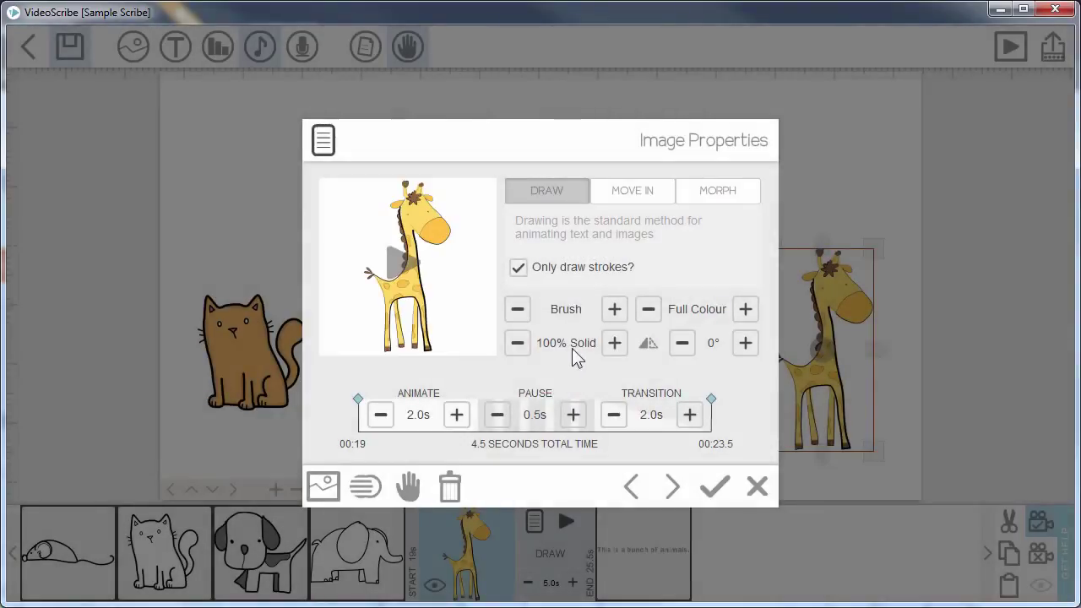
# Step: Cycle the giraffe's flip setting until it is mirrored to face left, angle still 0°
pyautogui.click(648, 344)
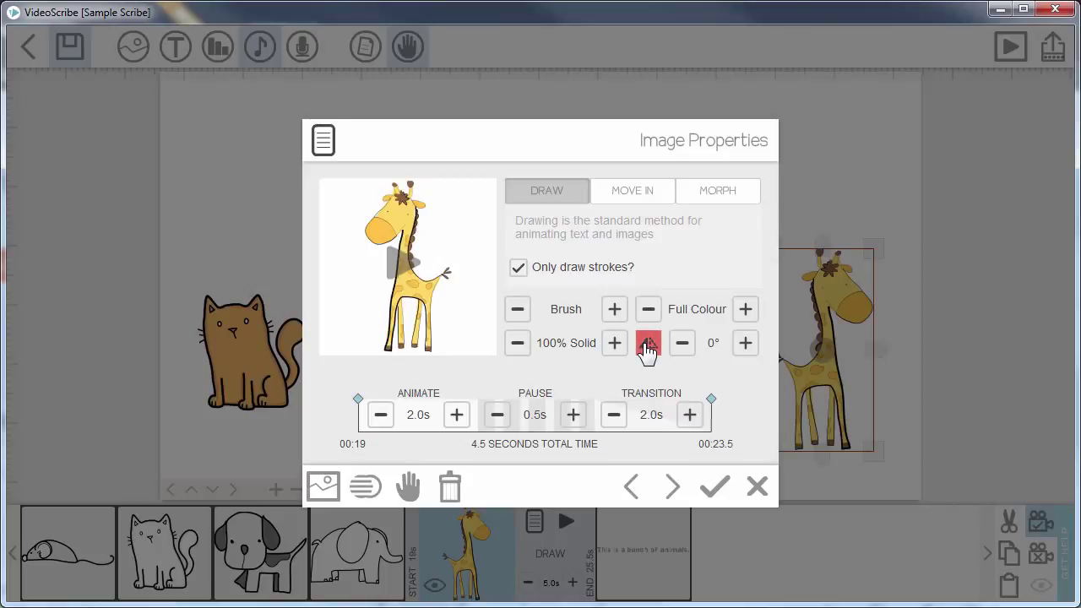
pyautogui.click(648, 344)
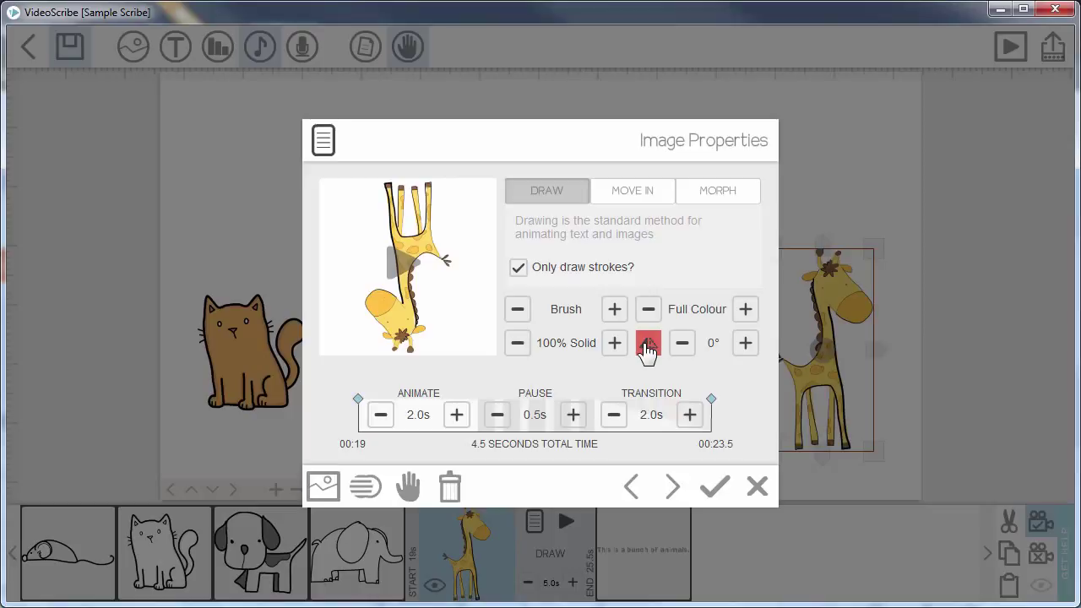
pyautogui.click(648, 343)
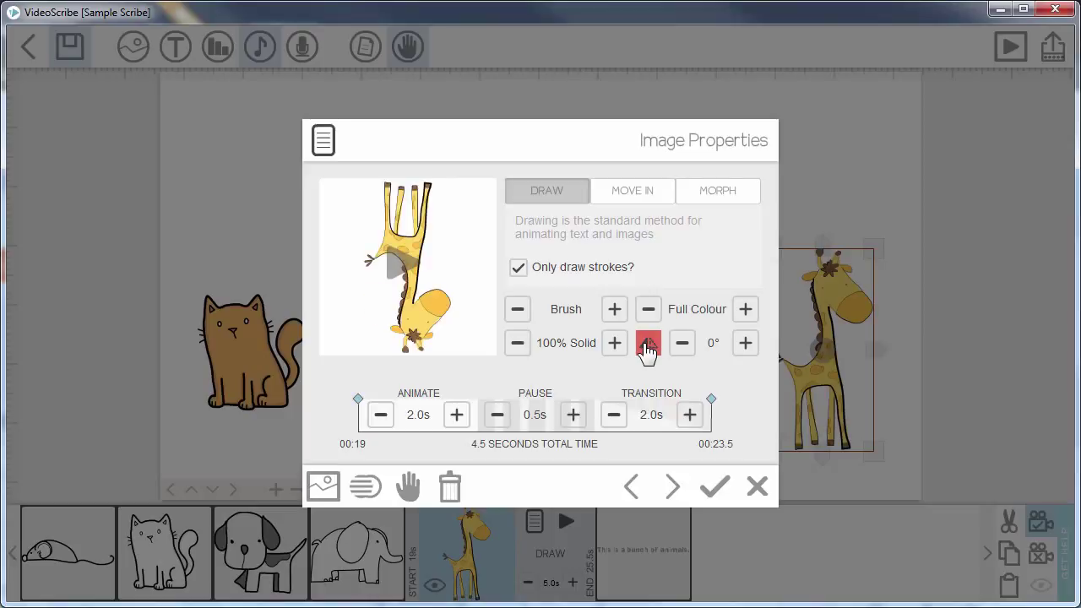
pyautogui.click(648, 344)
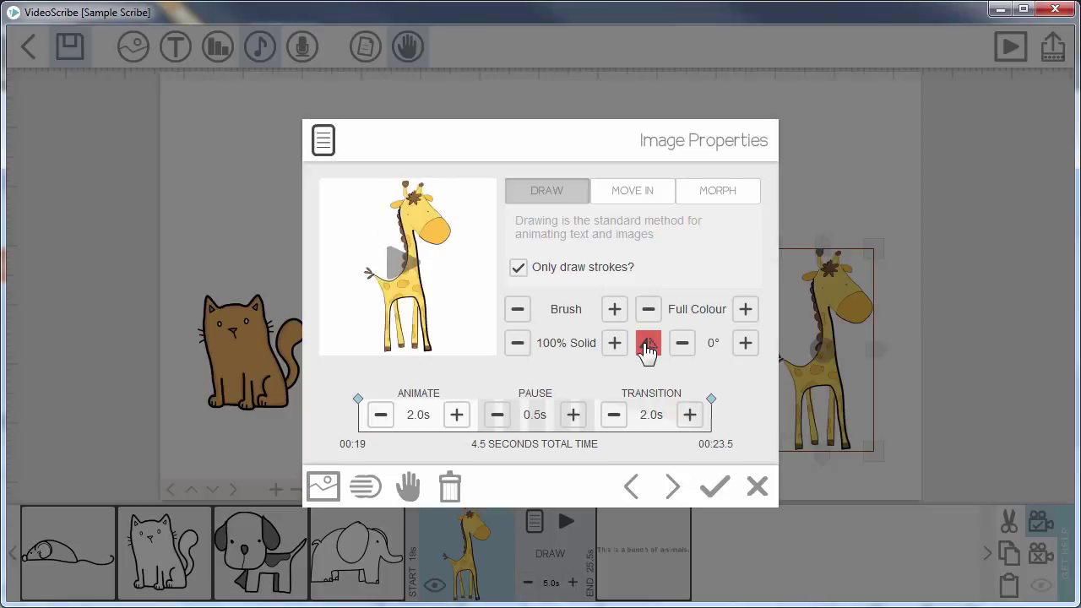
pyautogui.click(648, 345)
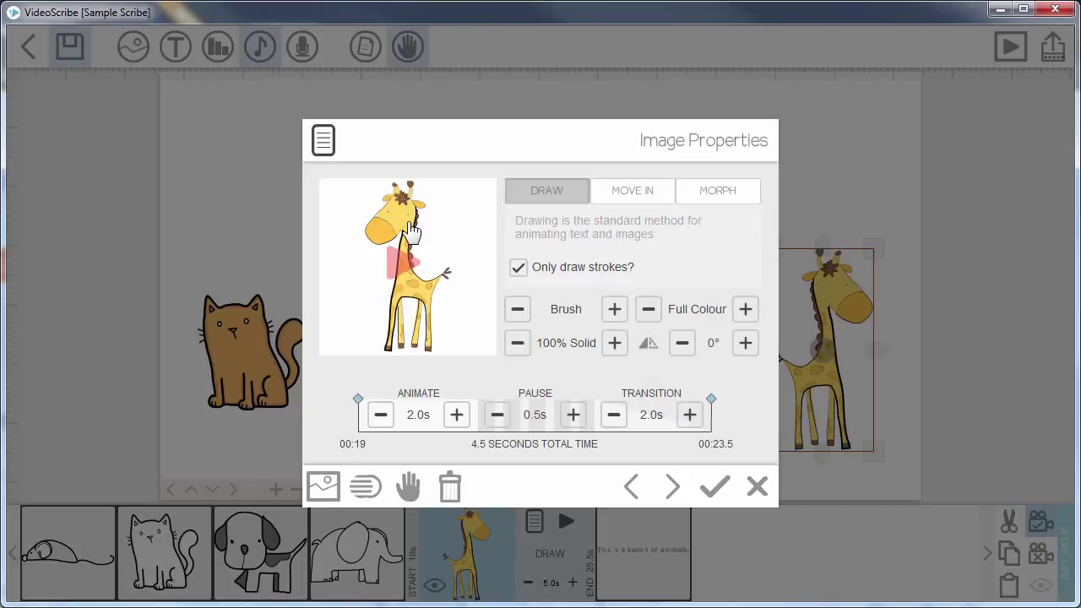
pyautogui.click(714, 490)
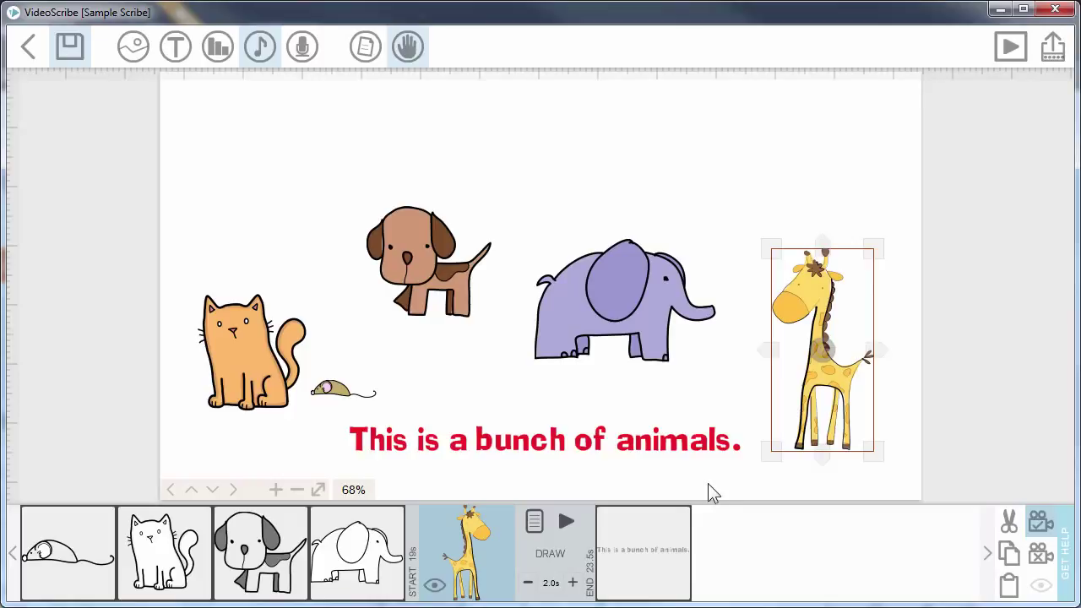
pyautogui.click(659, 293)
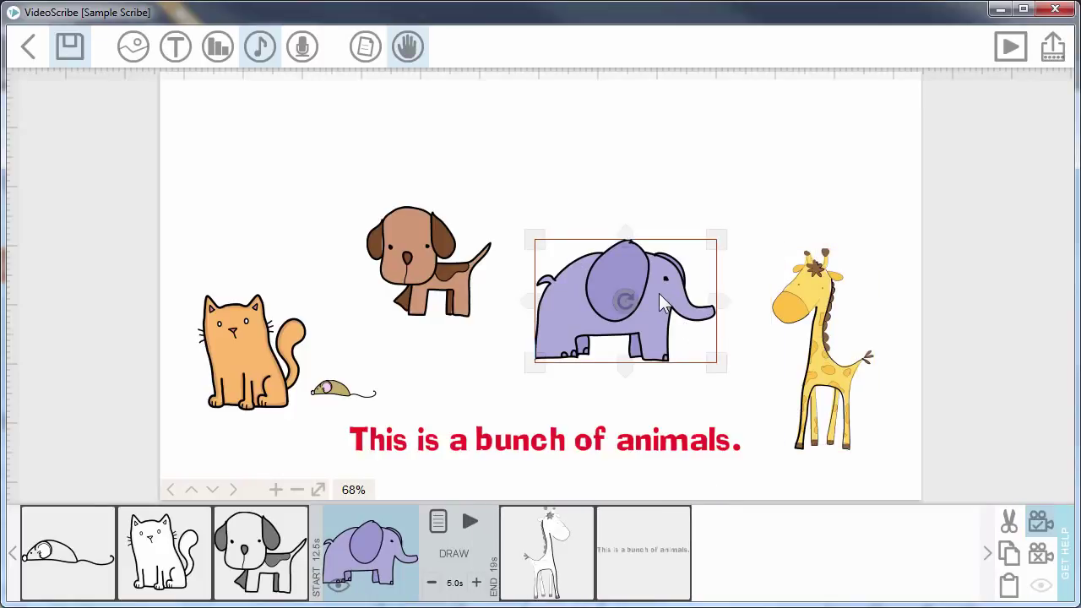
pyautogui.click(431, 583)
pyautogui.click(431, 583)
pyautogui.click(430, 583)
pyautogui.click(431, 583)
pyautogui.click(431, 583)
pyautogui.click(431, 583)
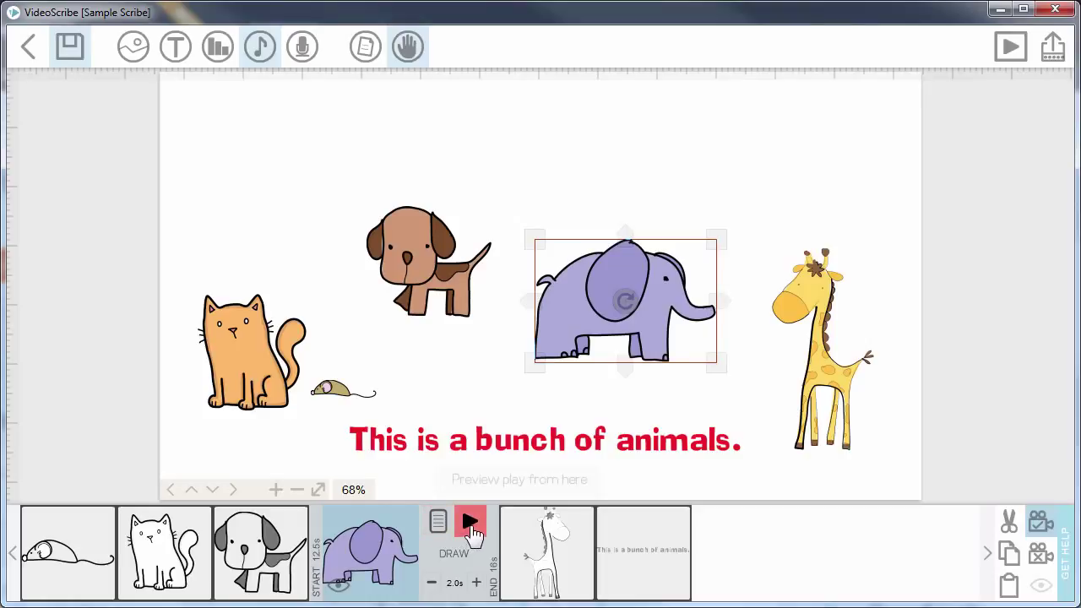
pyautogui.click(471, 522)
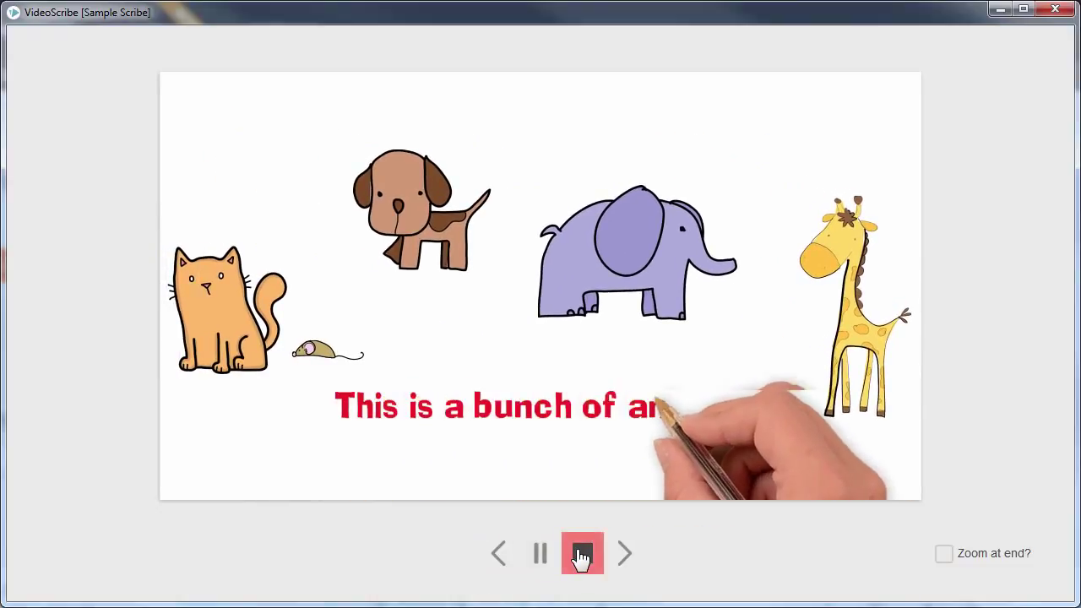
pyautogui.click(582, 554)
pyautogui.click(463, 550)
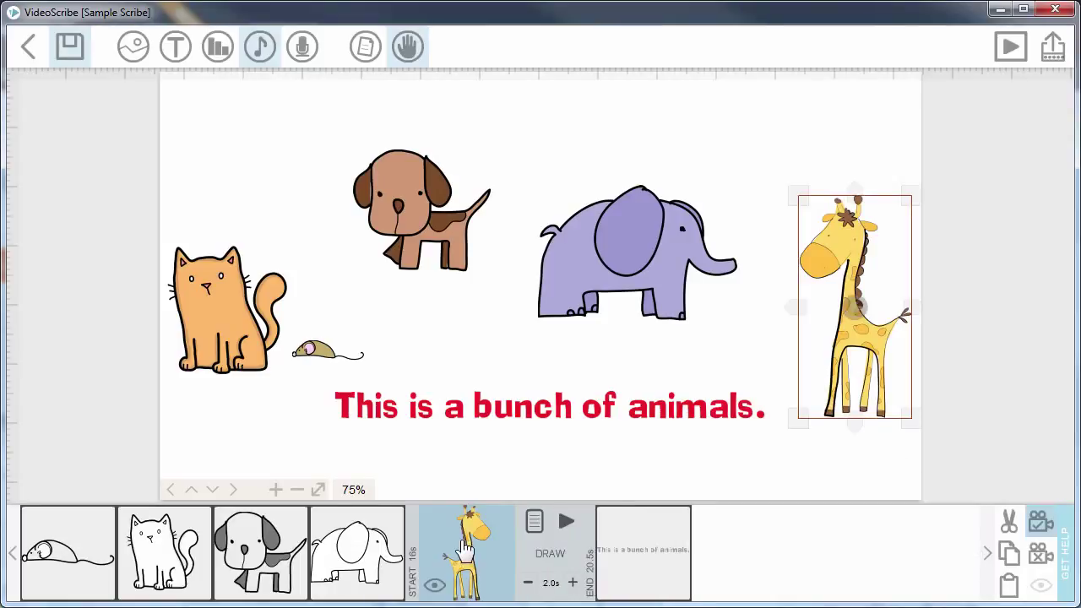
pyautogui.click(567, 525)
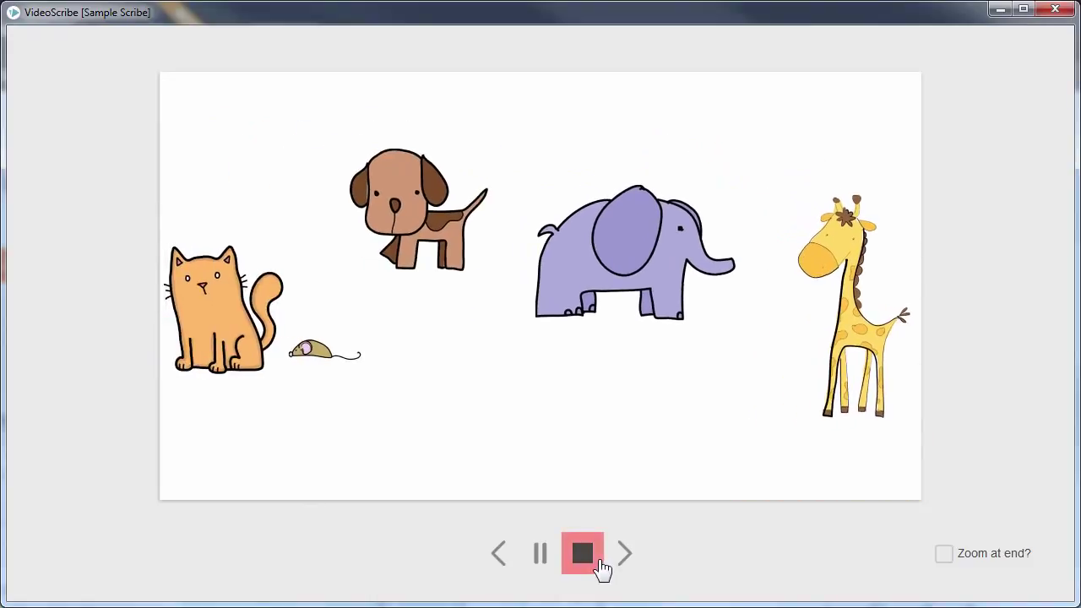
pyautogui.click(586, 559)
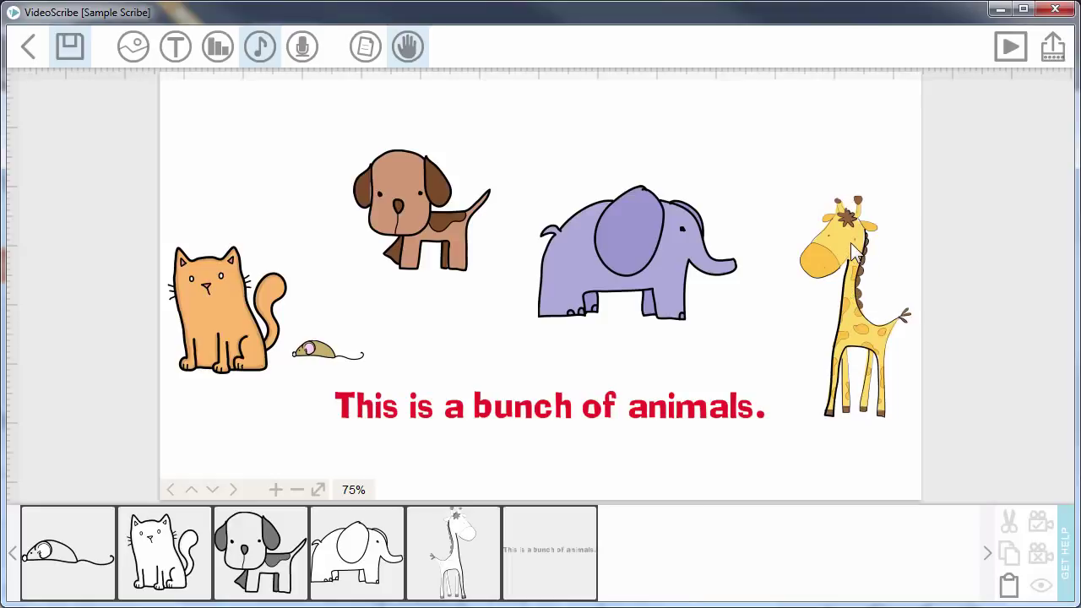
# Step: Enlarge the giraffe, set its camera to the current canvas position, and drag it right
pyautogui.click(855, 249)
pyautogui.moveTo(795, 196); pyautogui.dragTo(760, 160)
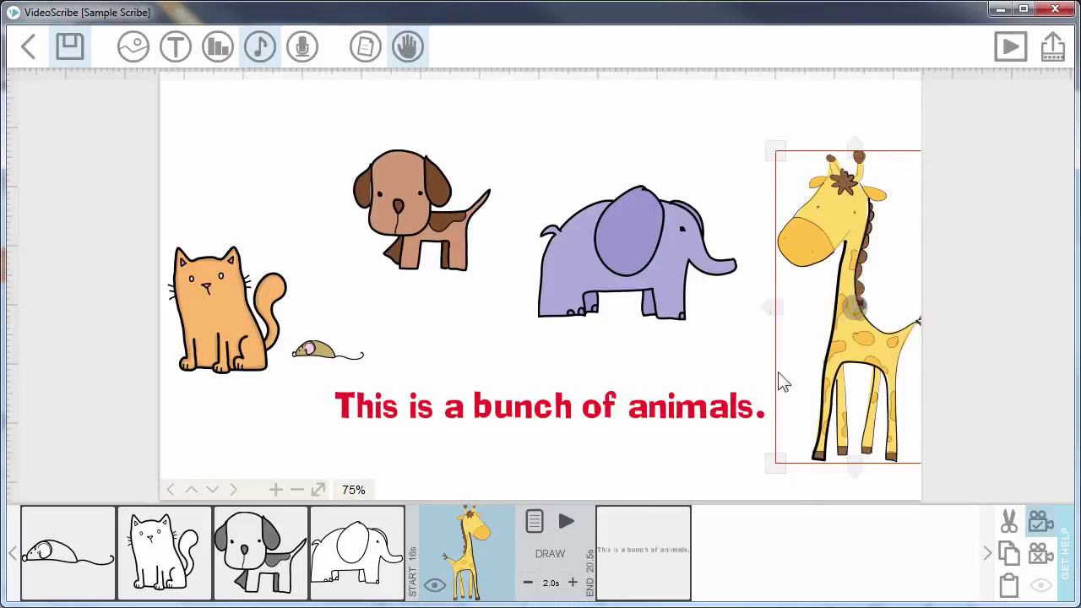
pyautogui.click(726, 465)
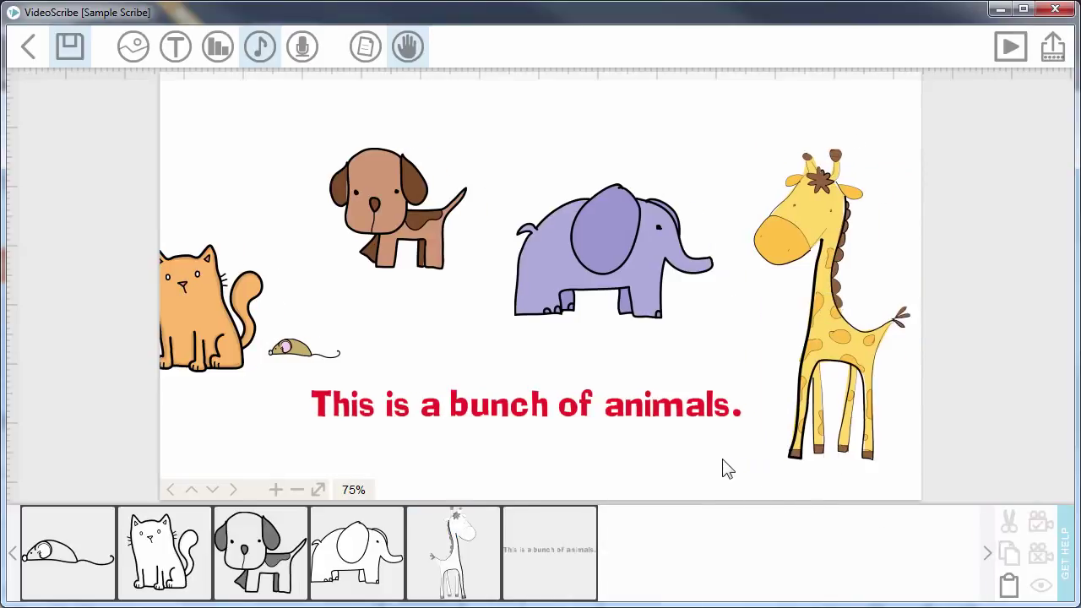
pyautogui.click(848, 358)
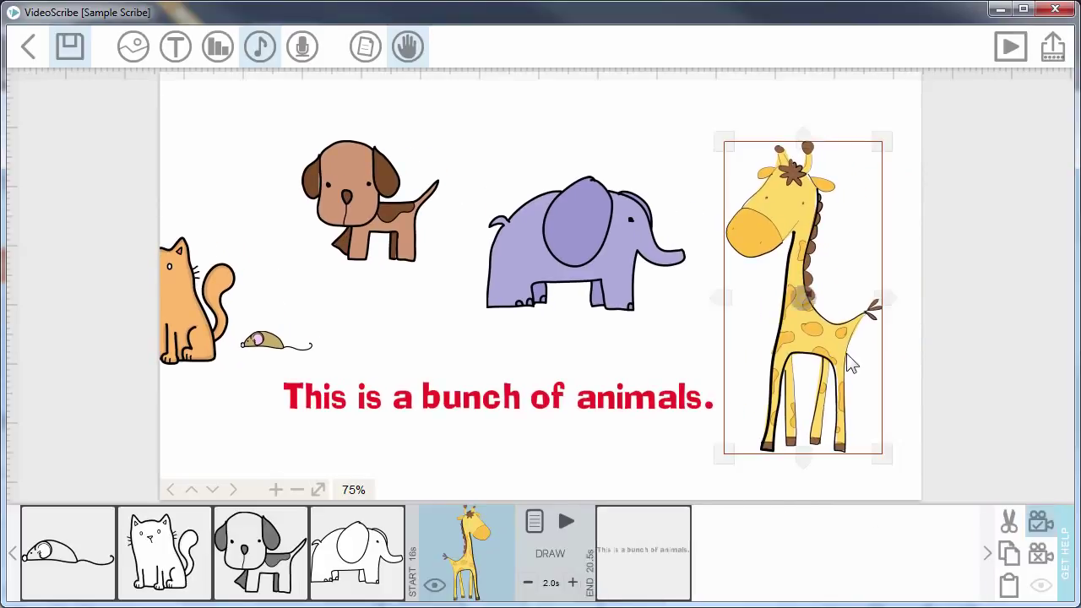
pyautogui.click(1040, 522)
pyautogui.moveTo(822, 339); pyautogui.dragTo(650, 361)
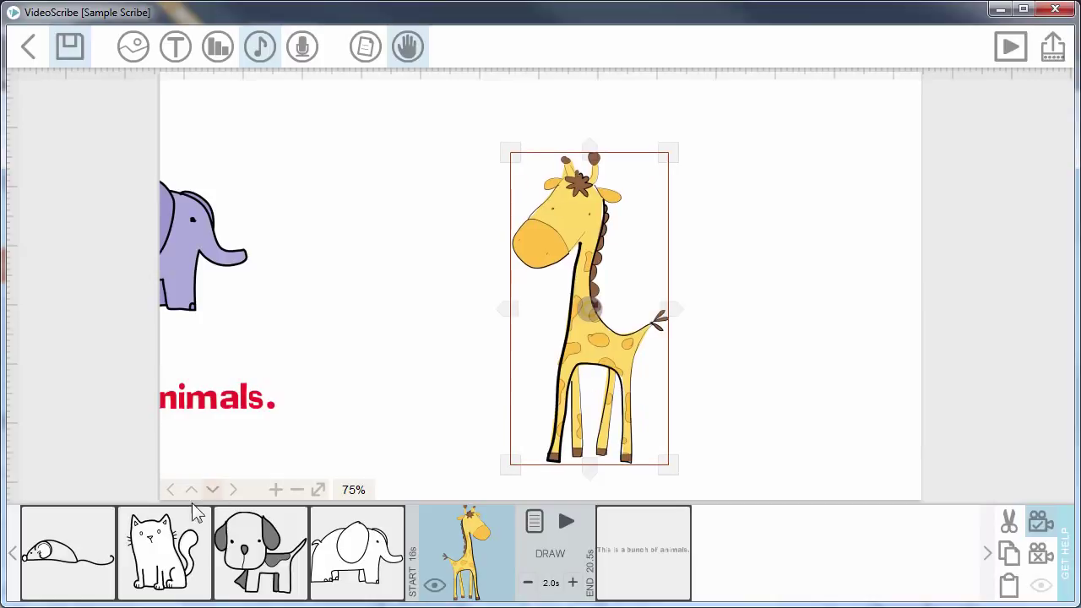
# Step: Pan the canvas back to the other animals and preview the scribe from the giraffe onward
pyautogui.click(170, 490)
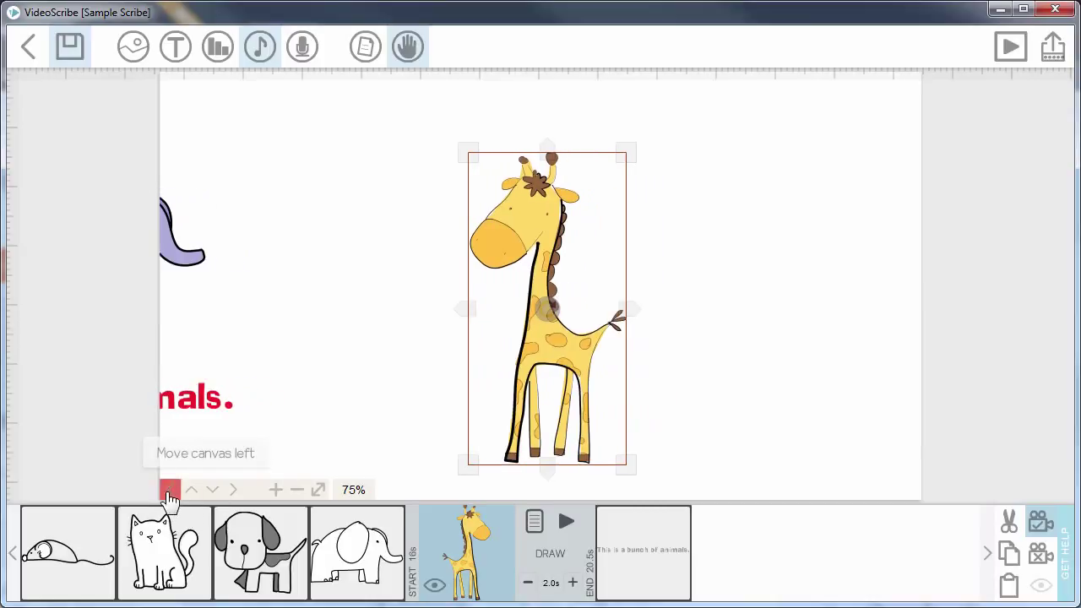
pyautogui.click(234, 491)
pyautogui.moveTo(326, 349); pyautogui.dragTo(697, 341)
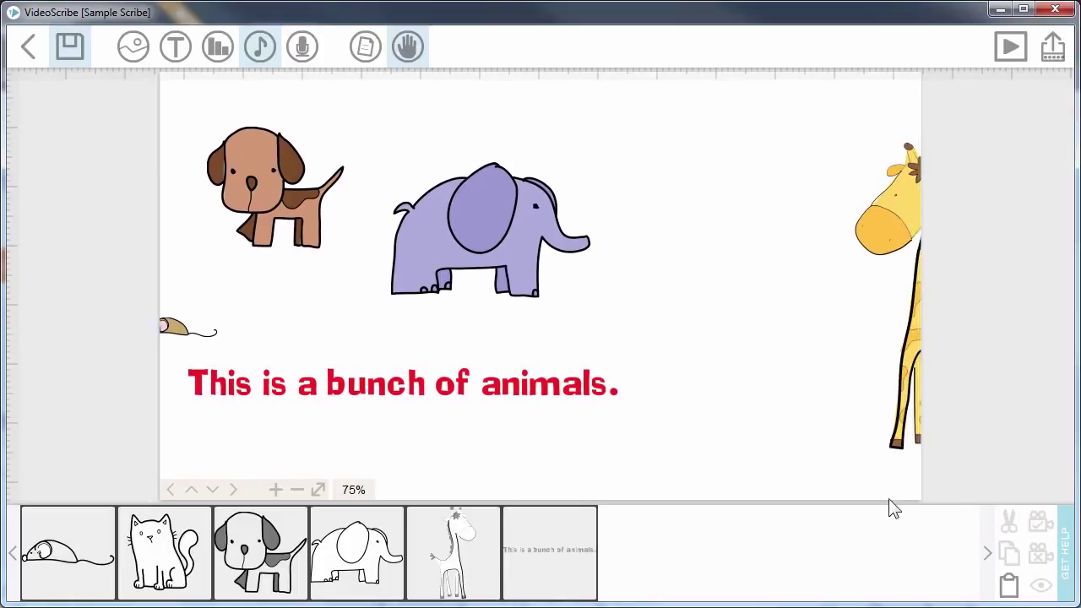
pyautogui.click(460, 557)
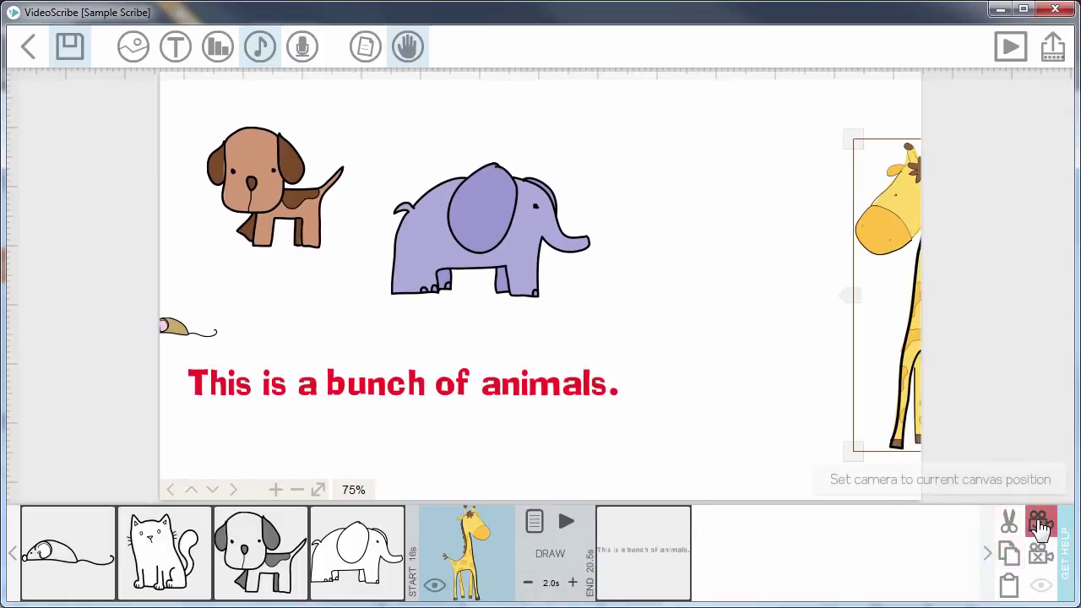
pyautogui.click(566, 521)
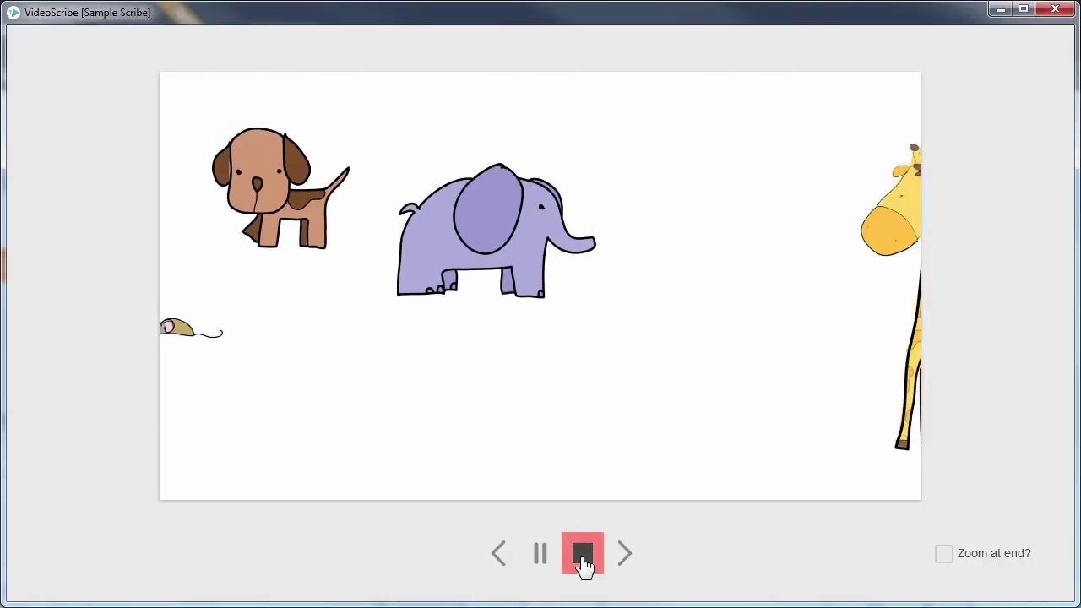
pyautogui.click(582, 554)
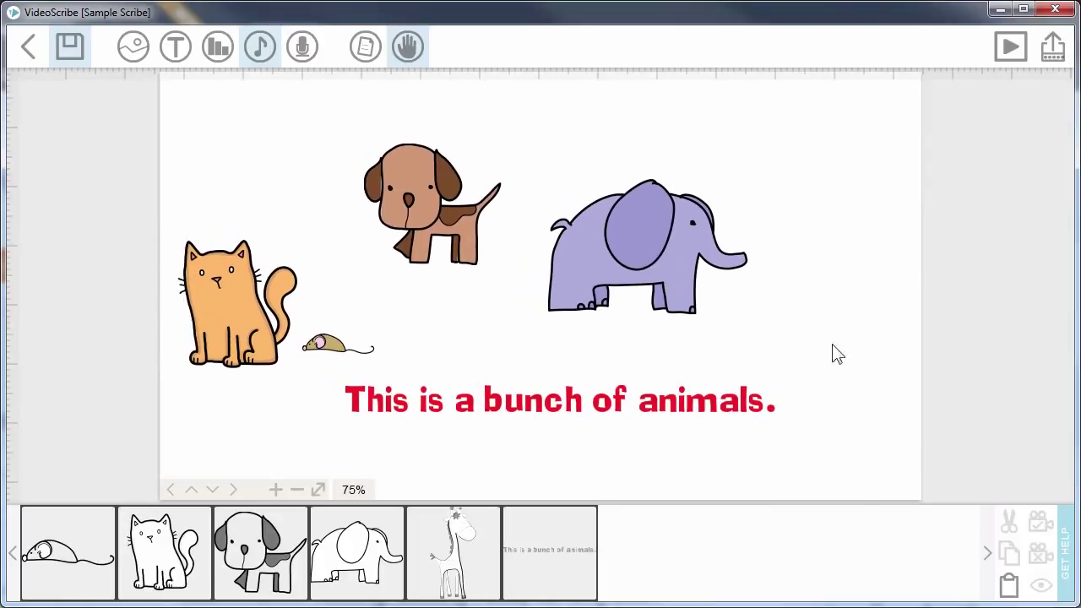
# Step: Preview the scribe from the giraffe onward, then stop the preview
pyautogui.click(476, 550)
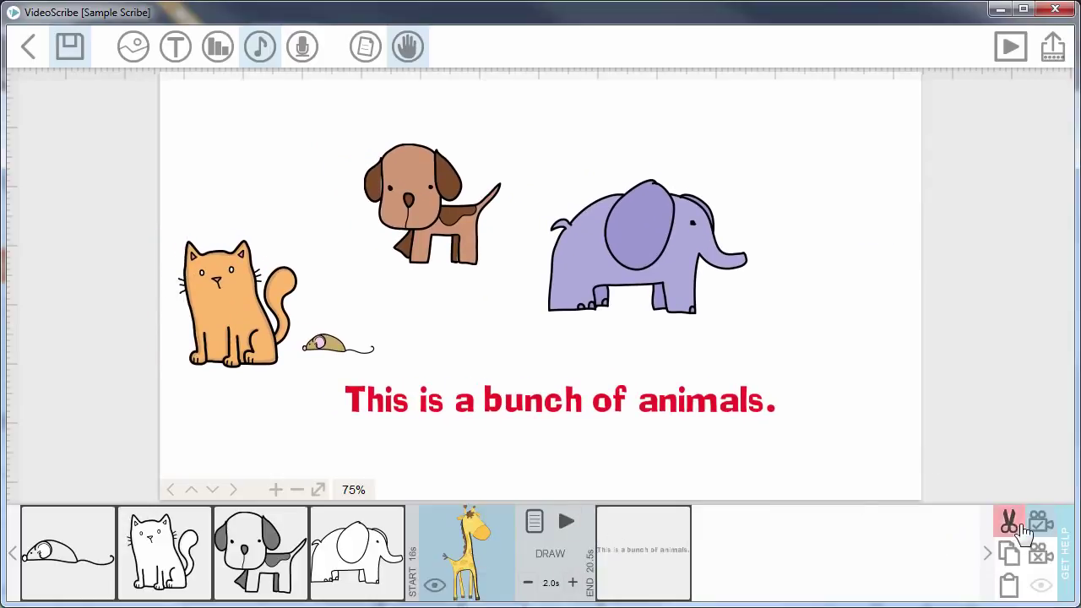
pyautogui.click(566, 521)
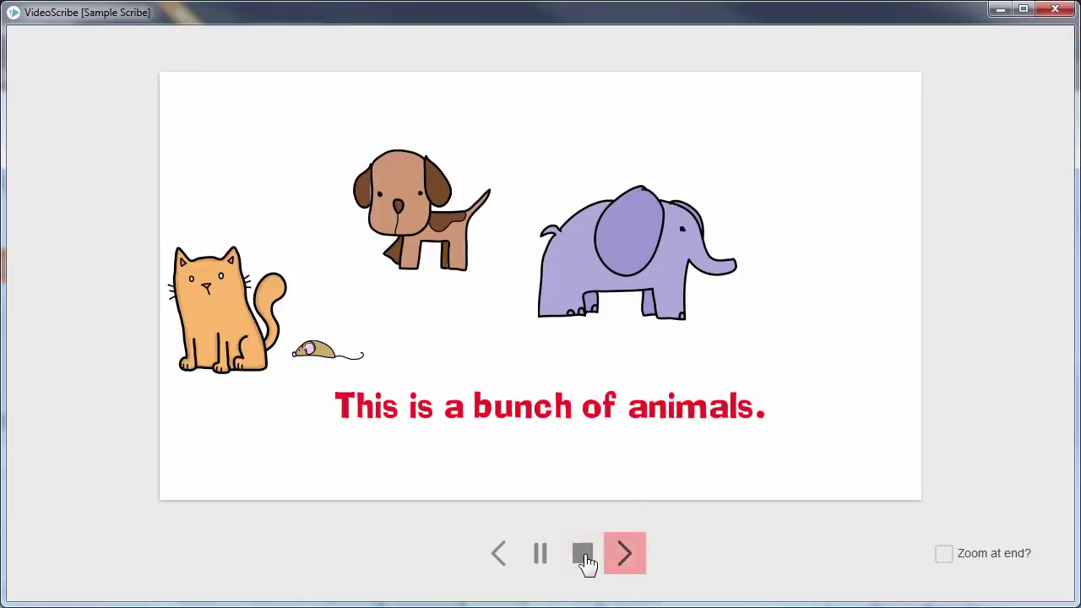
pyautogui.click(581, 556)
# Step: Move the giraffe up beside the elephant, scale it down, and pan to show all five animals
pyautogui.click(473, 555)
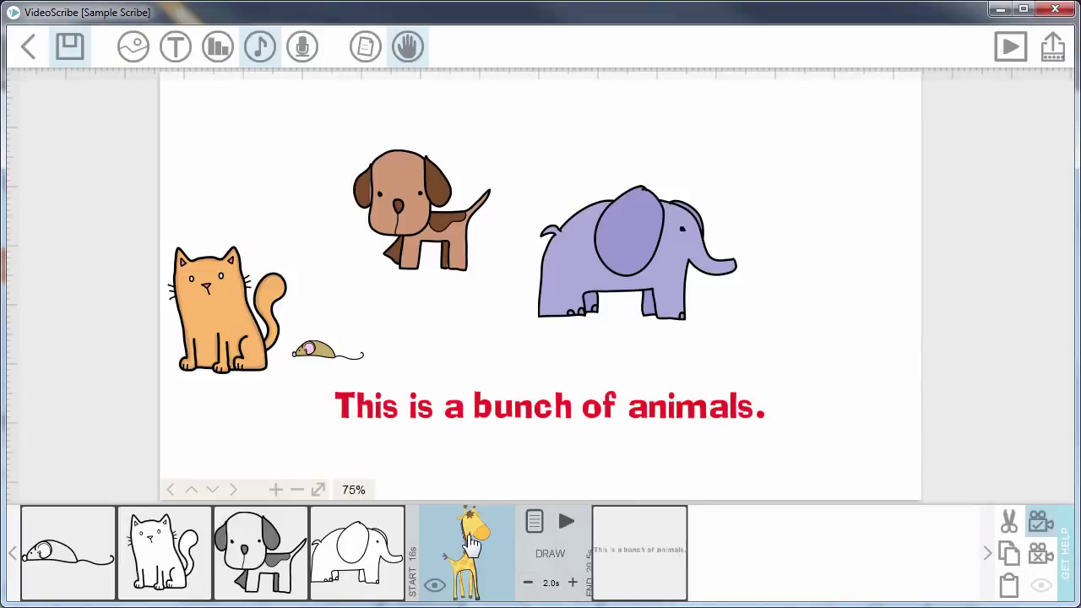
pyautogui.click(808, 447)
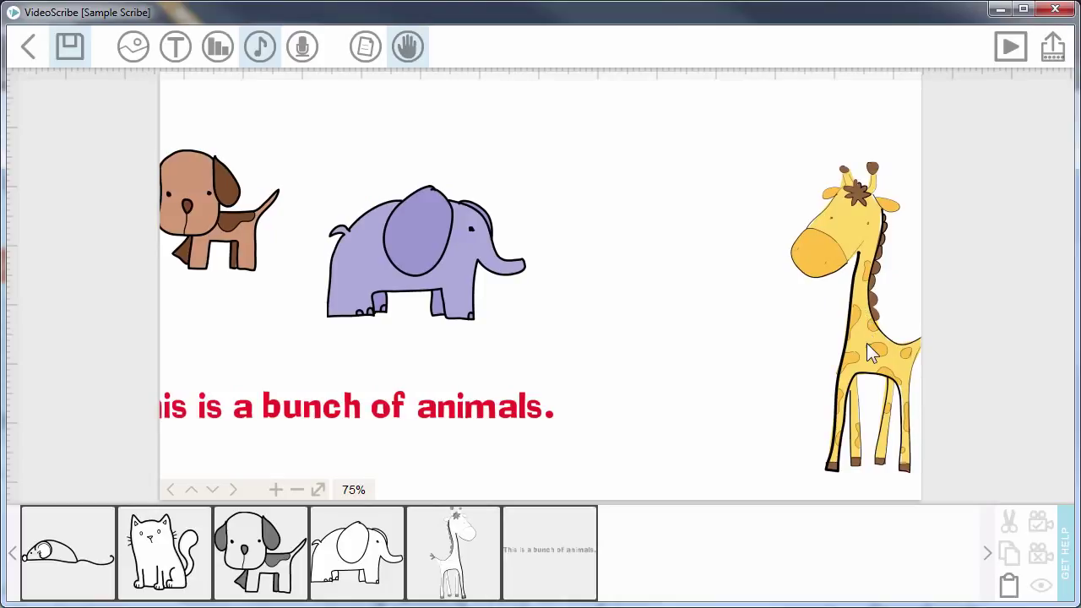
pyautogui.moveTo(867, 344); pyautogui.dragTo(680, 303)
pyautogui.moveTo(755, 130); pyautogui.dragTo(727, 216)
pyautogui.moveTo(693, 326); pyautogui.dragTo(630, 333)
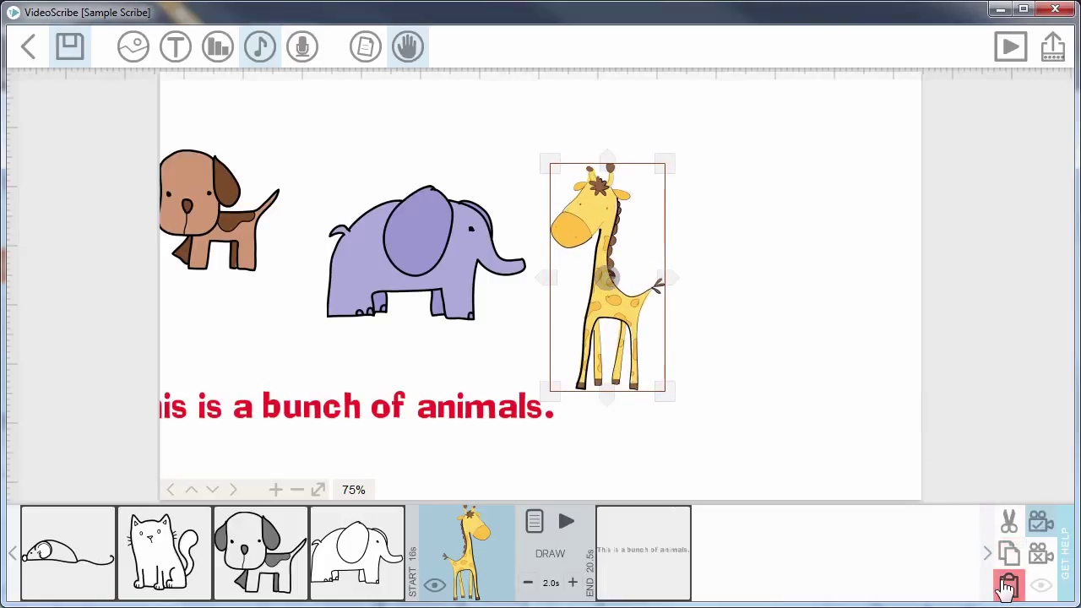
pyautogui.moveTo(765, 366); pyautogui.dragTo(950, 363)
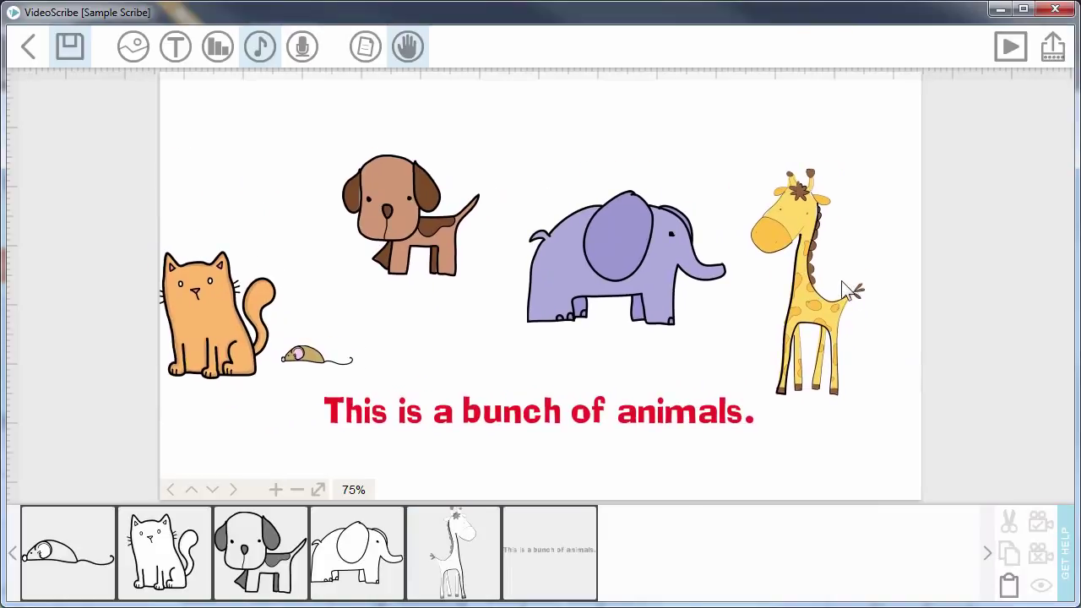
# Step: Close the Sample Scribe, confirming the save in the 'Save before closing?' prompt
pyautogui.click(842, 284)
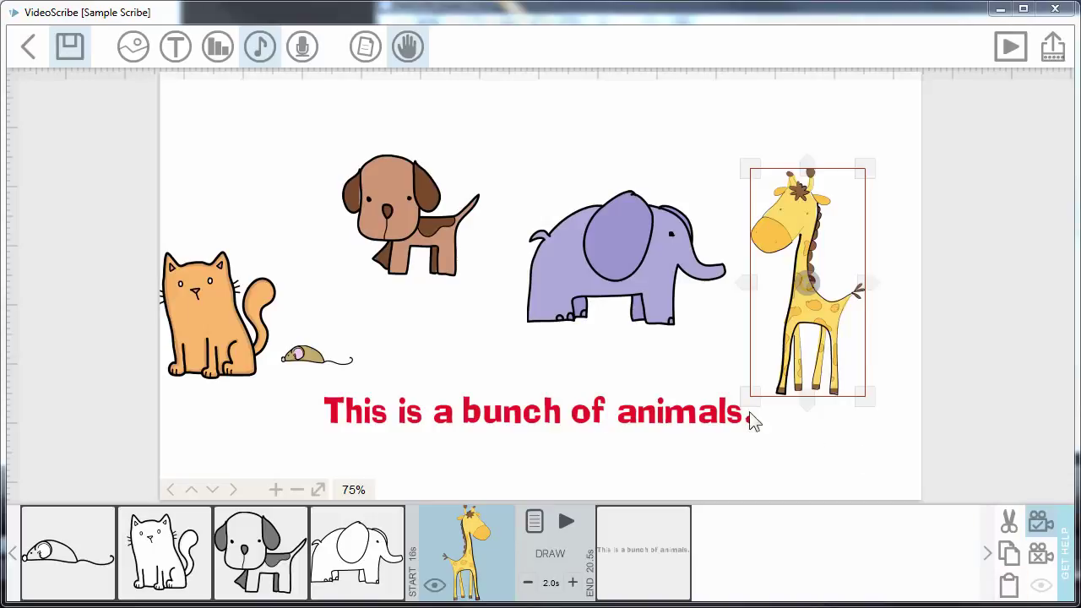
pyautogui.click(28, 60)
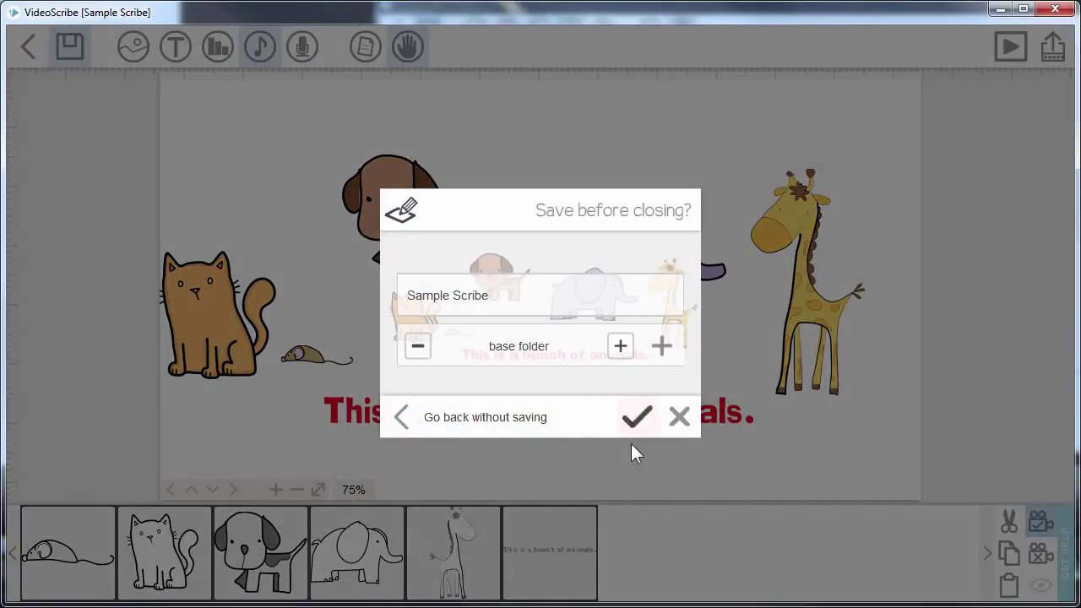
pyautogui.click(633, 417)
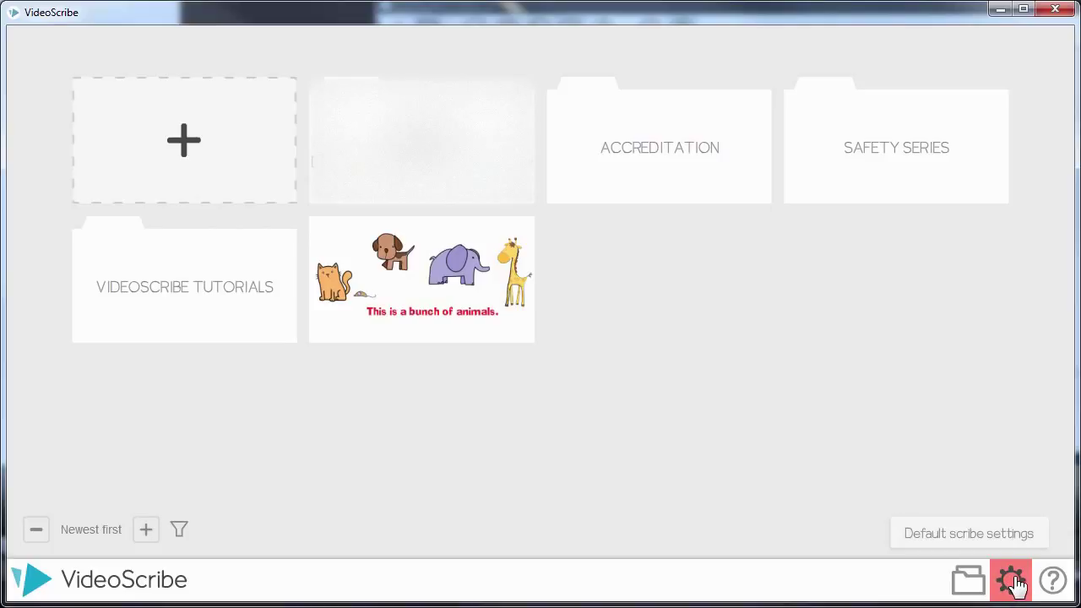
# Step: Confirm in Defaults that Default image quality is 2000 px, then close the dialog
pyautogui.click(1013, 581)
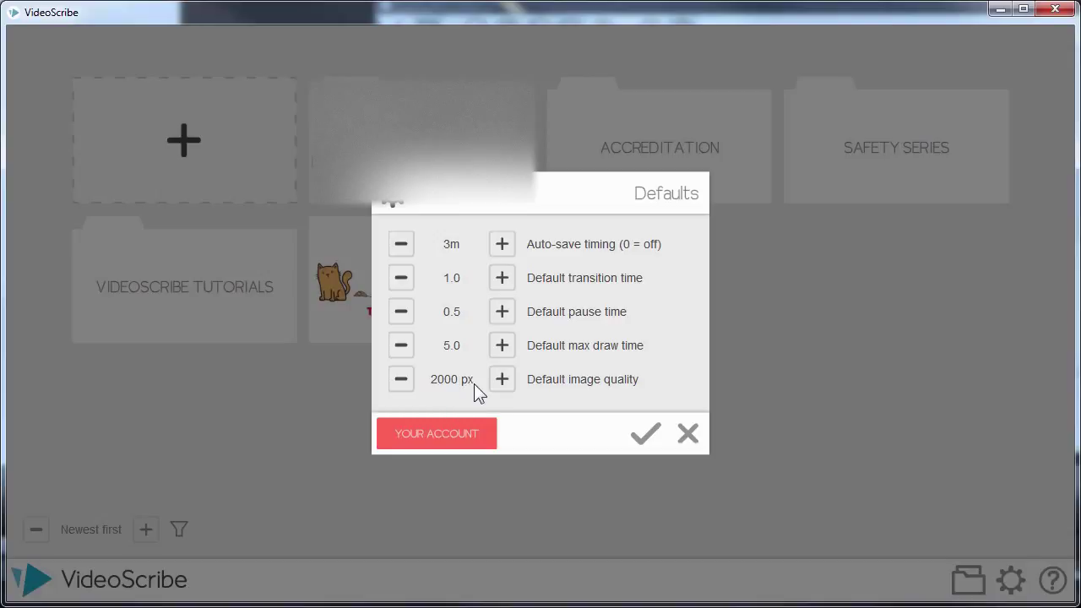
pyautogui.click(645, 435)
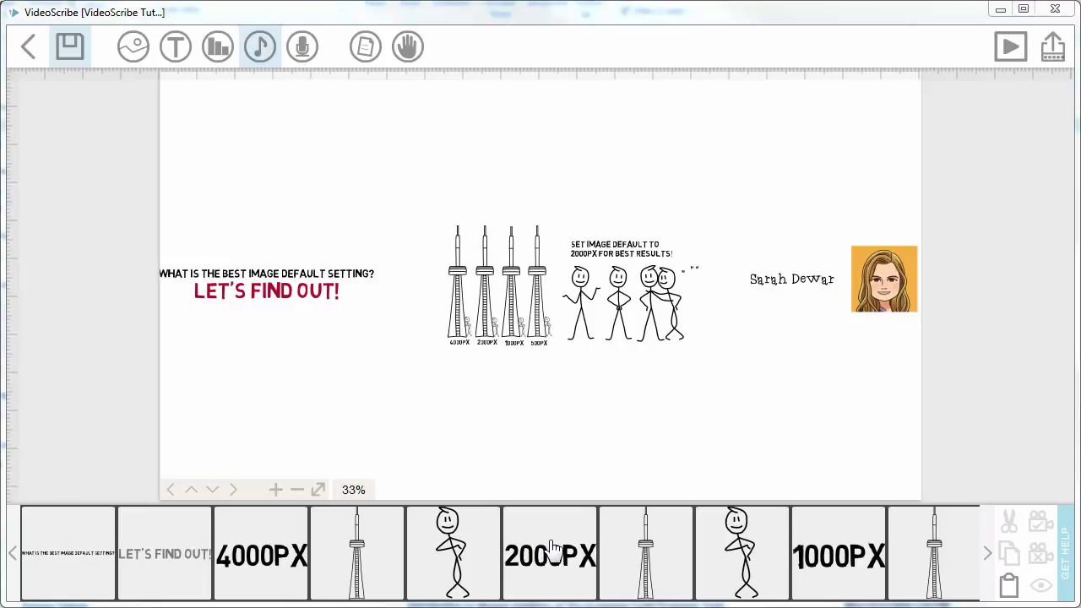
pyautogui.click(1012, 54)
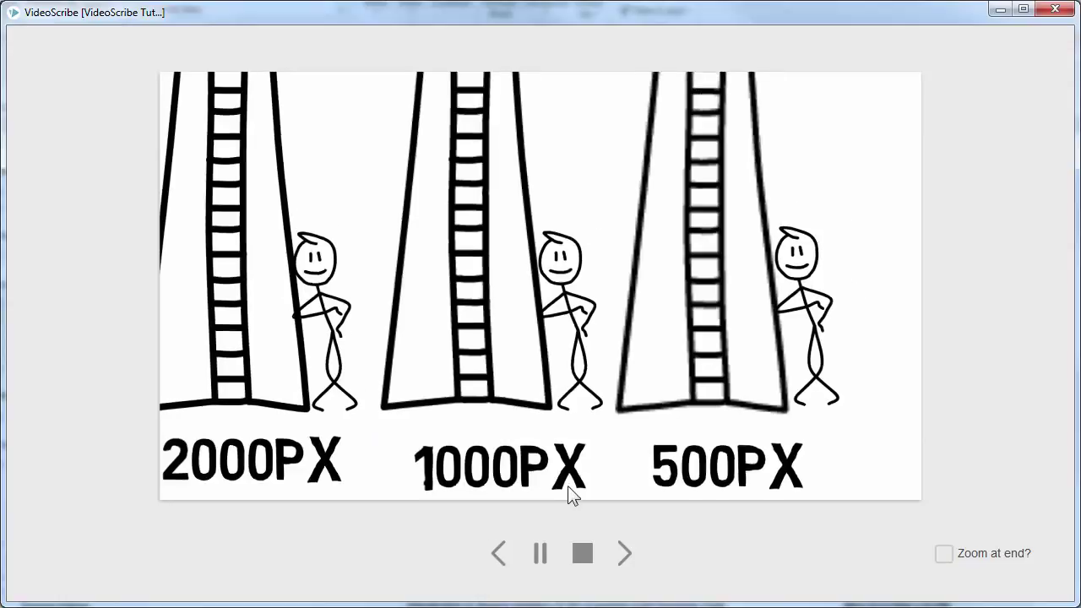
pyautogui.click(583, 554)
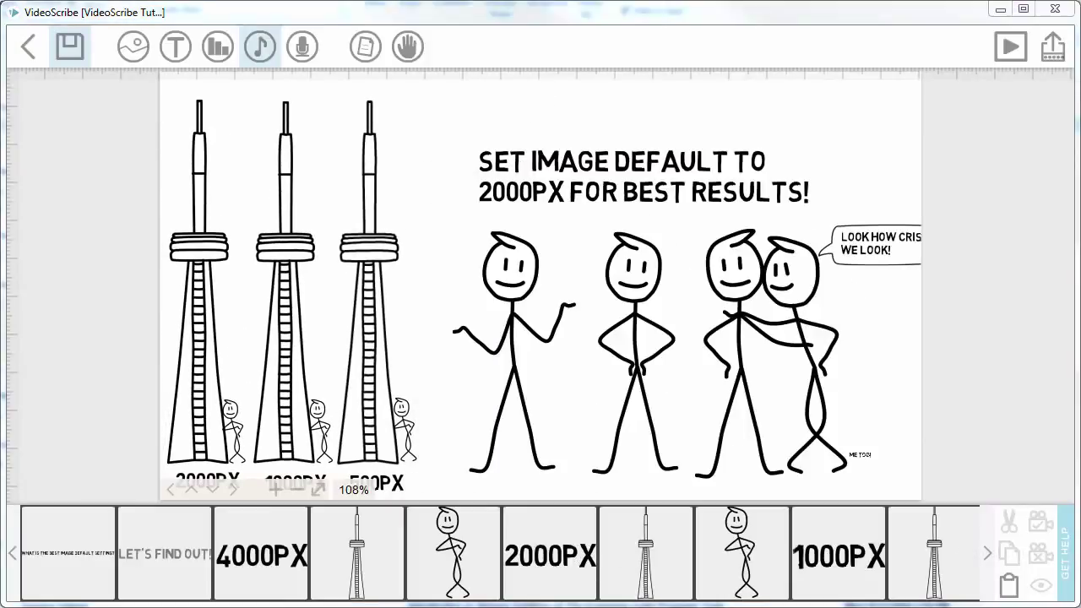